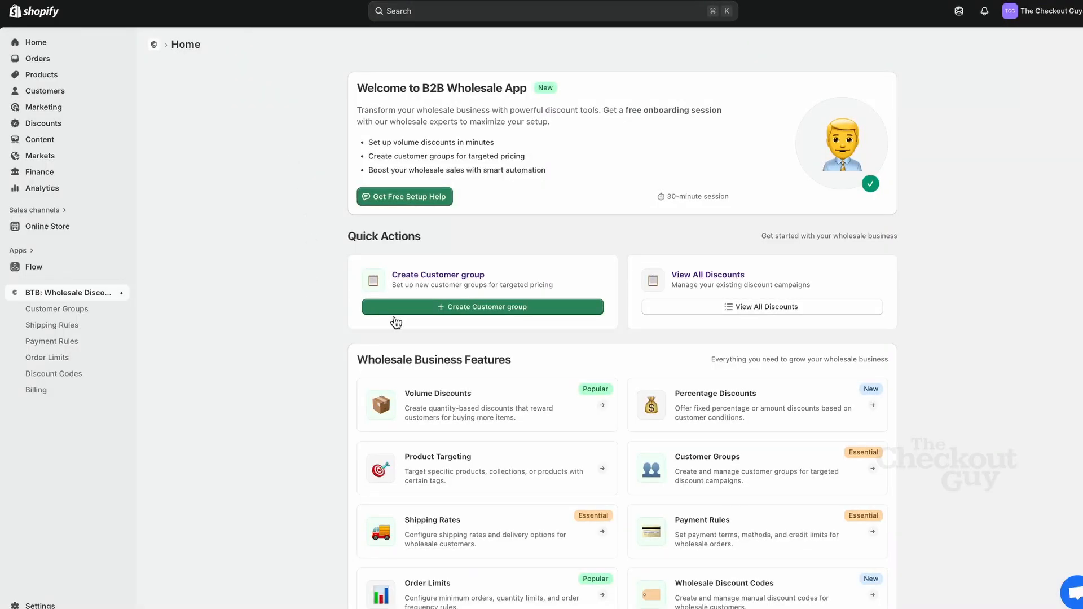
Create a new payment rule and name it "Rename Bank deposit".
{"action": "scroll", "coordinate": [319, 359], "scroll_direction": "down", "scroll_amount": 3}
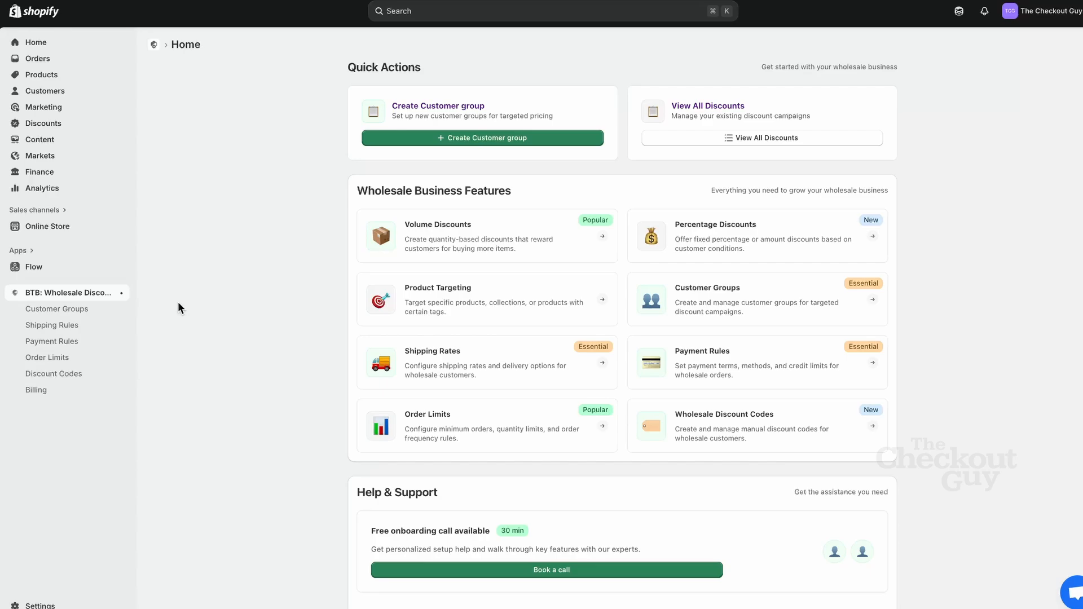
{"action": "left_click", "coordinate": [712, 361]}
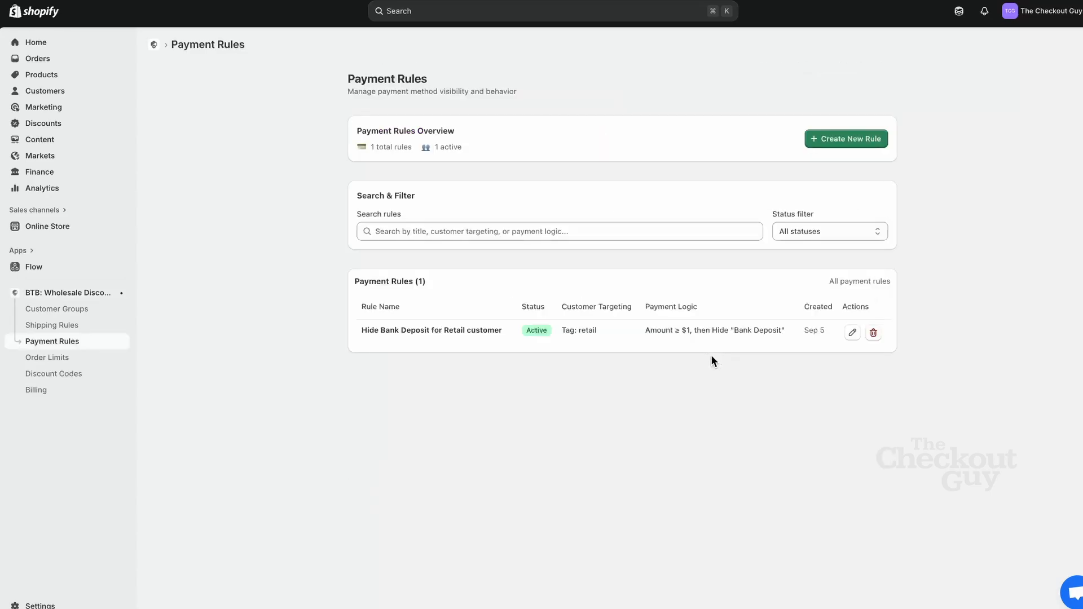
{"action": "left_click", "coordinate": [838, 141]}
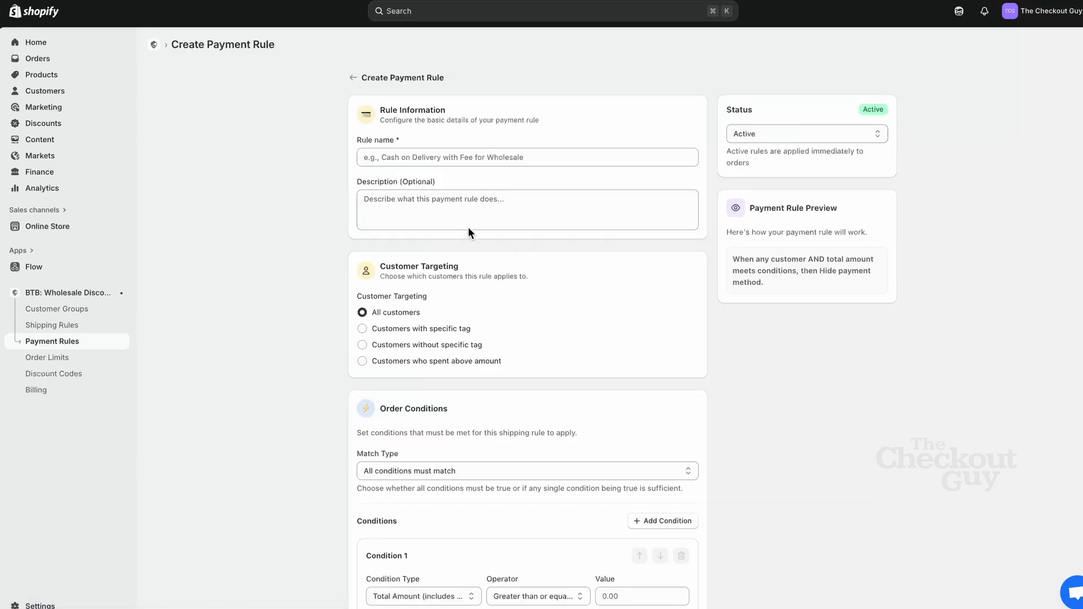
{"action": "left_click", "coordinate": [445, 156]}
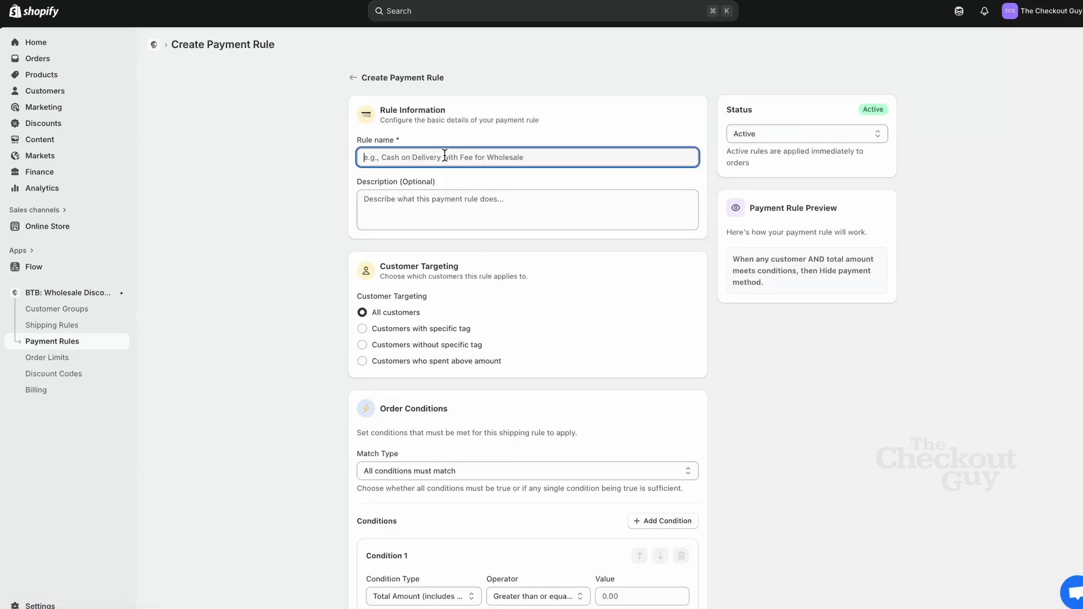
{"action": "type", "text": "R"}
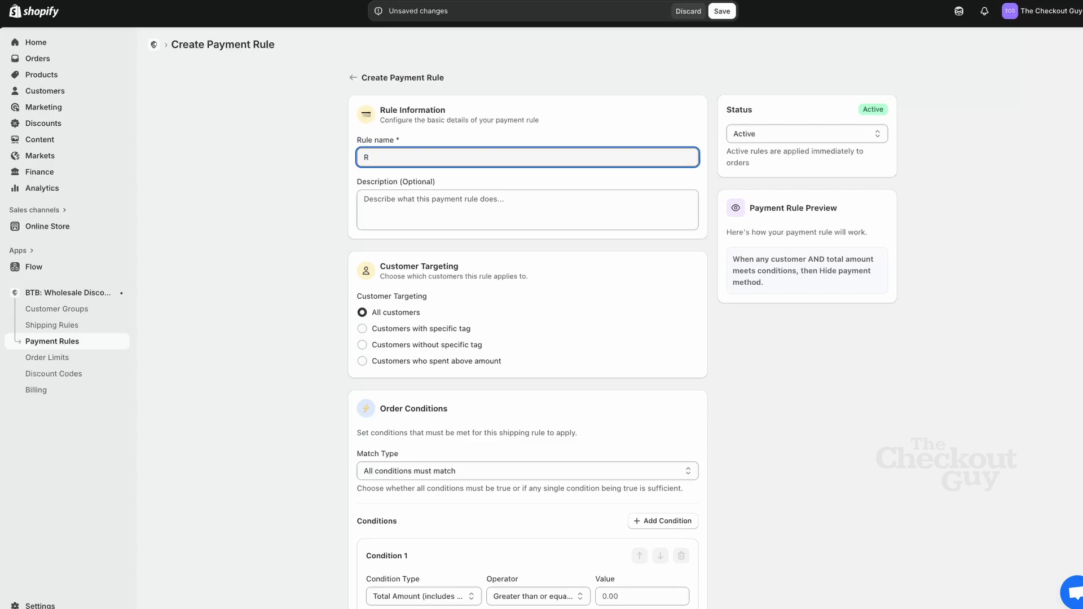
{"action": "type", "text": "ename Bank deposit"}
Enter the rule description "Rename bank deposit to Wholesale VIP Bank Deposit when order toral is greater than 3000".
{"action": "left_click", "coordinate": [451, 209]}
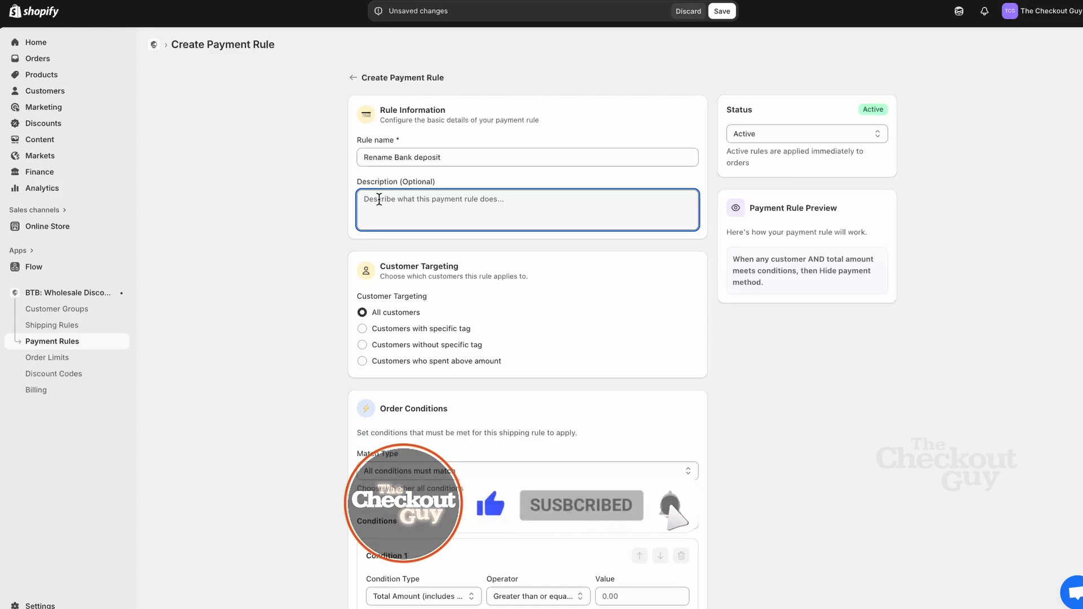
{"action": "type", "text": "Rename bA"}
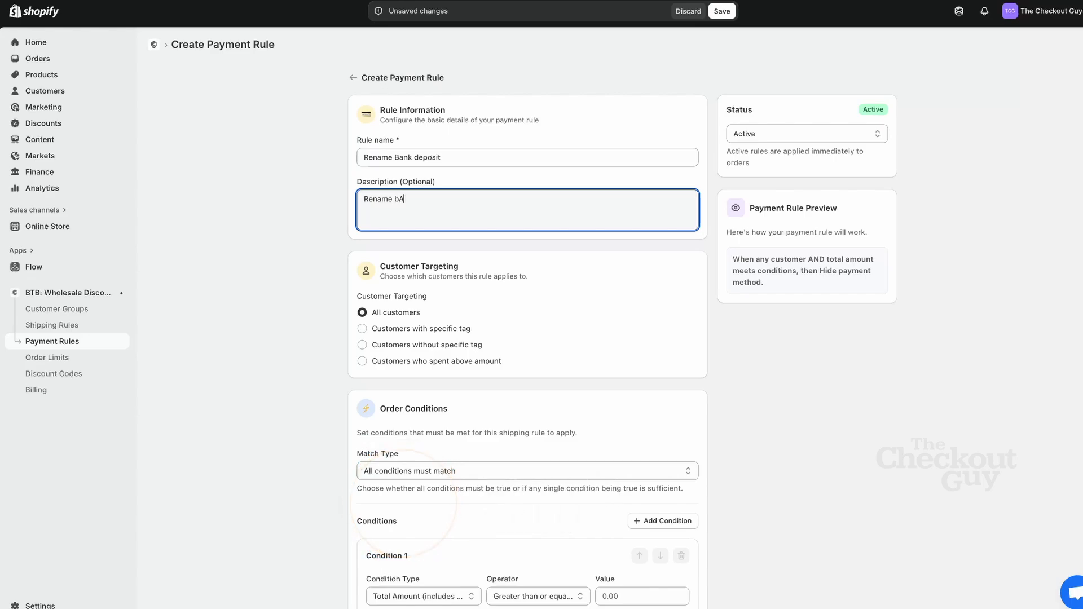
{"action": "type", "text": "nk"}
{"action": "key", "text": "BackSpace"}
{"action": "key", "text": "BackSpace"}
{"action": "key", "text": "BackSpace"}
{"action": "type", "text": "ank deposit to Wholsae"}
{"action": "key", "text": "BackSpace"}
{"action": "key", "text": "BackSpace"}
{"action": "key", "text": "BackSpace"}
{"action": "key", "text": "BackSpace"}
{"action": "type", "text": "esla"}
{"action": "key", "text": "BackSpace"}
{"action": "key", "text": "BackSpace"}
{"action": "type", "text": "sale Bank"}
{"action": "key", "text": "BackSpace"}
{"action": "key", "text": "BackSpace"}
{"action": "key", "text": "BackSpace"}
{"action": "key", "text": "BackSpace"}
{"action": "type", "text": "VIP BAnk"}
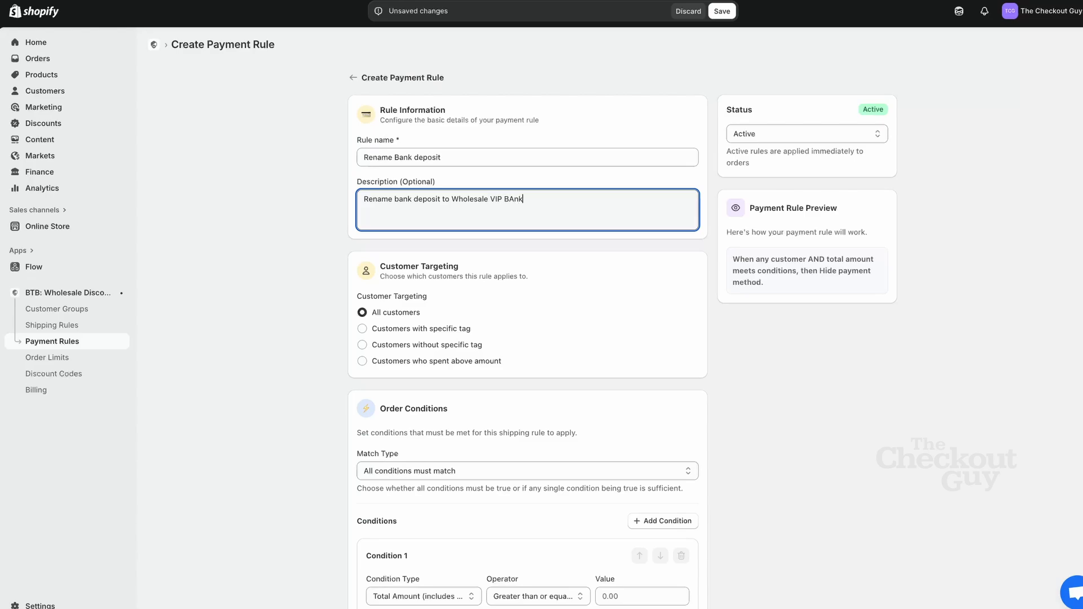
{"action": "key", "text": "BackSpace"}
{"action": "key", "text": "BackSpace"}
{"action": "type", "text": "ank De"}
{"action": "type", "text": "posit"}
{"action": "type", "text": " when "}
{"action": "type", "text": "ot"}
{"action": "type", "text": "rder toral"}
{"action": "type", "text": " is g"}
{"action": "type", "text": "r"}
{"action": "type", "text": "eate"}
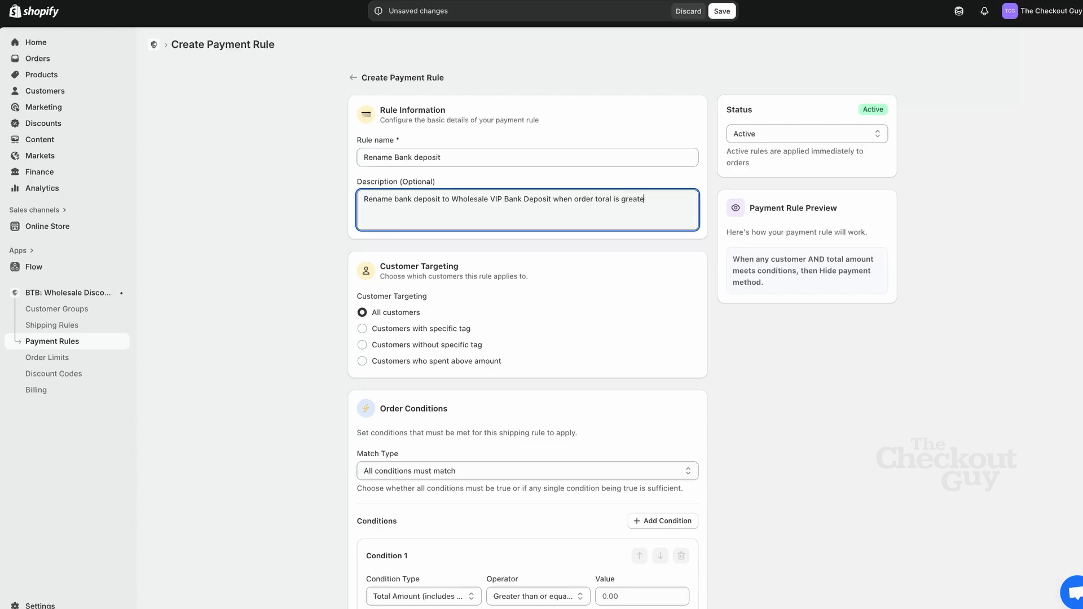
{"action": "type", "text": "r than"}
{"action": "key", "text": "BackSpace"}
{"action": "key", "text": "BackSpace"}
{"action": "type", "text": "3000"}
{"action": "triple_click", "coordinate": [427, 205]}
{"action": "left_click", "coordinate": [459, 259]}
Target the rule at customers with a specific tag and set the customer tag to VIP.
{"action": "left_click", "coordinate": [415, 331]}
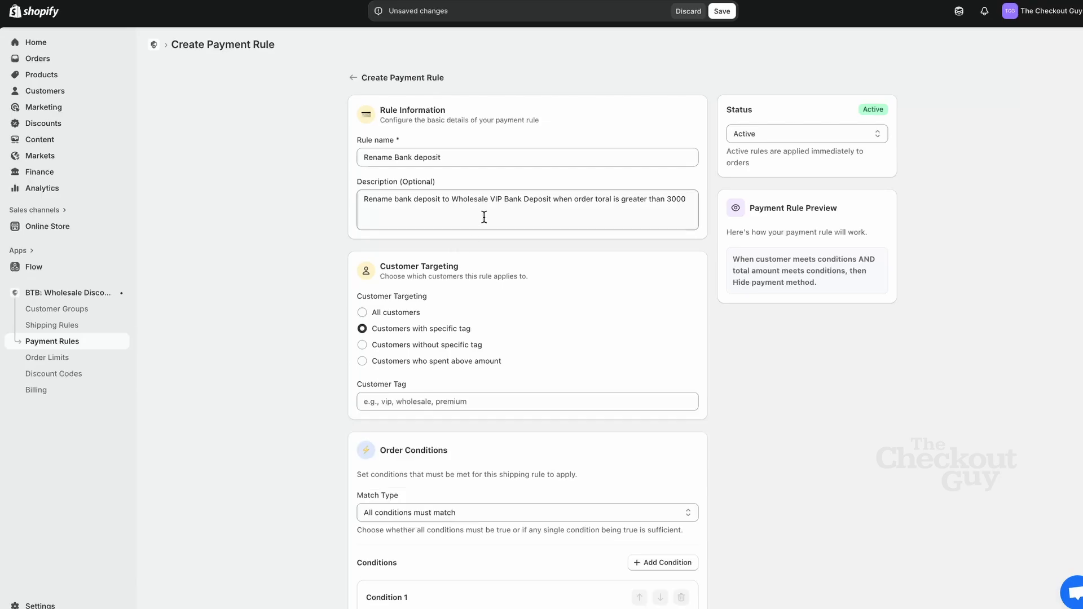
{"action": "double_click", "coordinate": [496, 198]}
{"action": "left_click", "coordinate": [416, 398]}
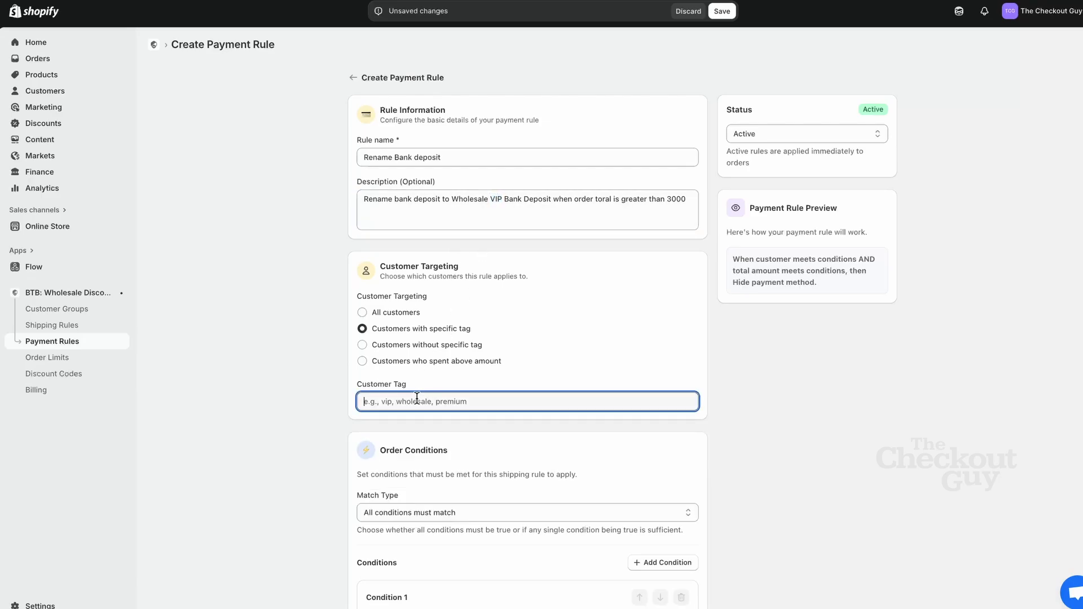
{"action": "type", "text": "VIP"}
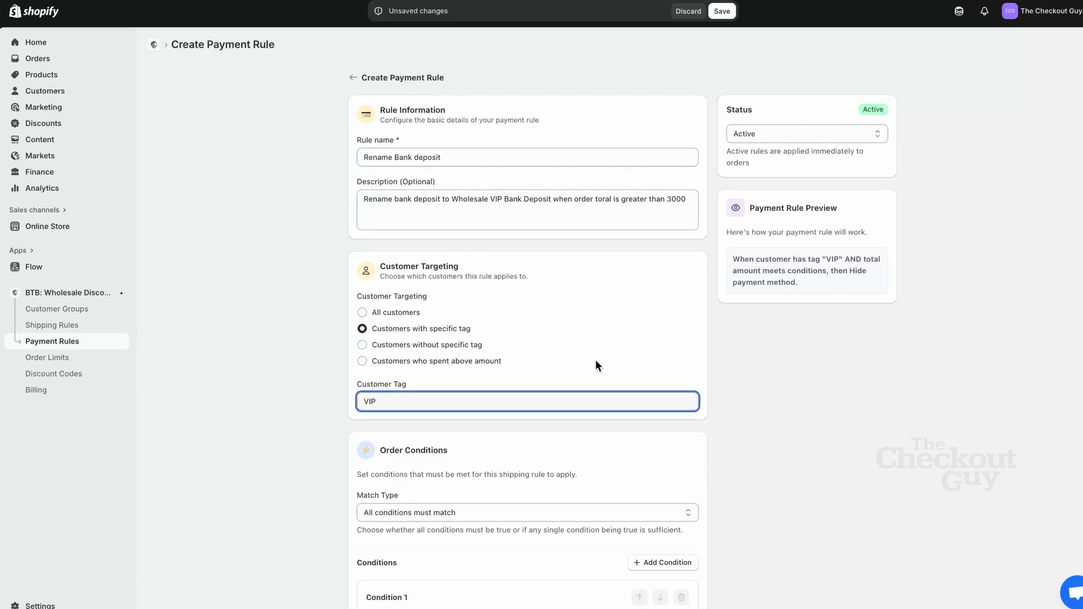
{"action": "left_click", "coordinate": [759, 367]}
Set the value of the total amount order condition to 3000.
{"action": "scroll", "coordinate": [715, 418], "scroll_direction": "down", "scroll_amount": 3}
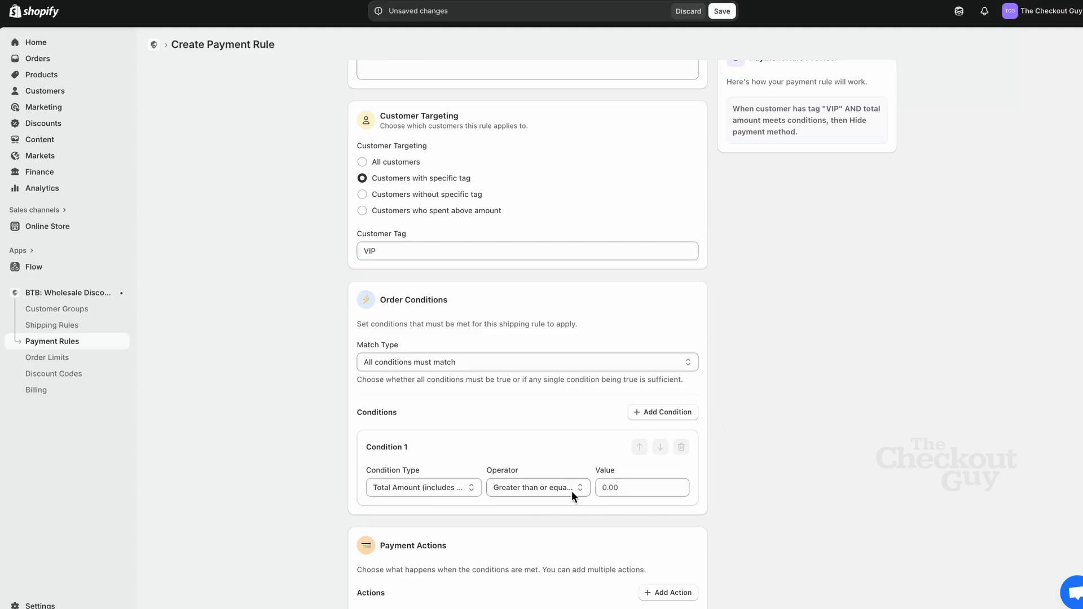
{"action": "scroll", "coordinate": [570, 490], "scroll_direction": "down", "scroll_amount": 1}
{"action": "left_click", "coordinate": [618, 455]}
{"action": "type", "text": "3000"}
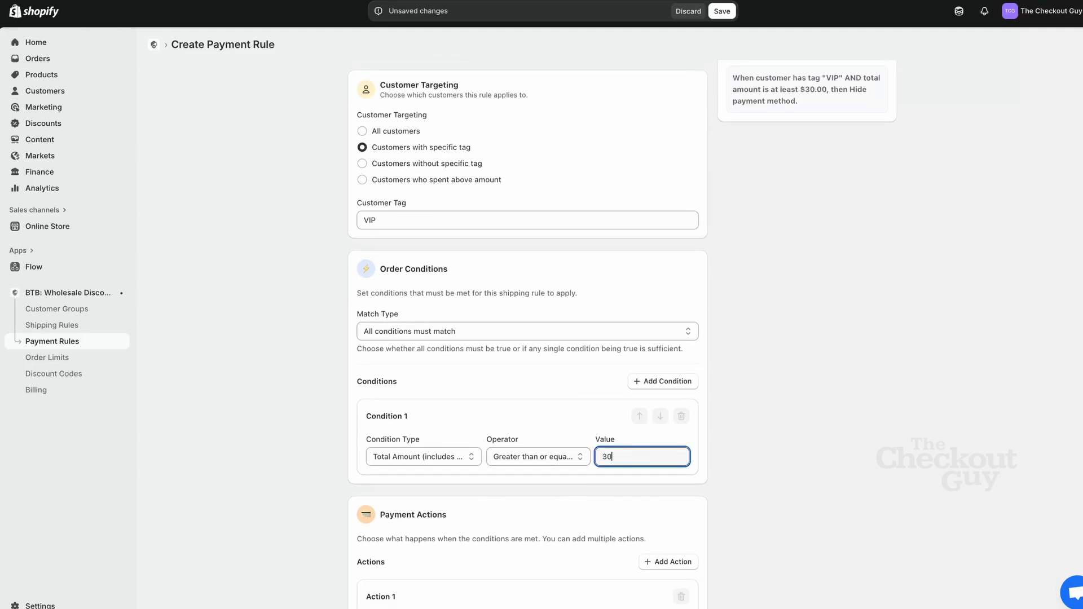
{"action": "left_click", "coordinate": [755, 418]}
Change the first payment action to "Rename payment method" and set its payment method to Bank Deposit.
{"action": "scroll", "coordinate": [755, 425], "scroll_direction": "down", "scroll_amount": 2}
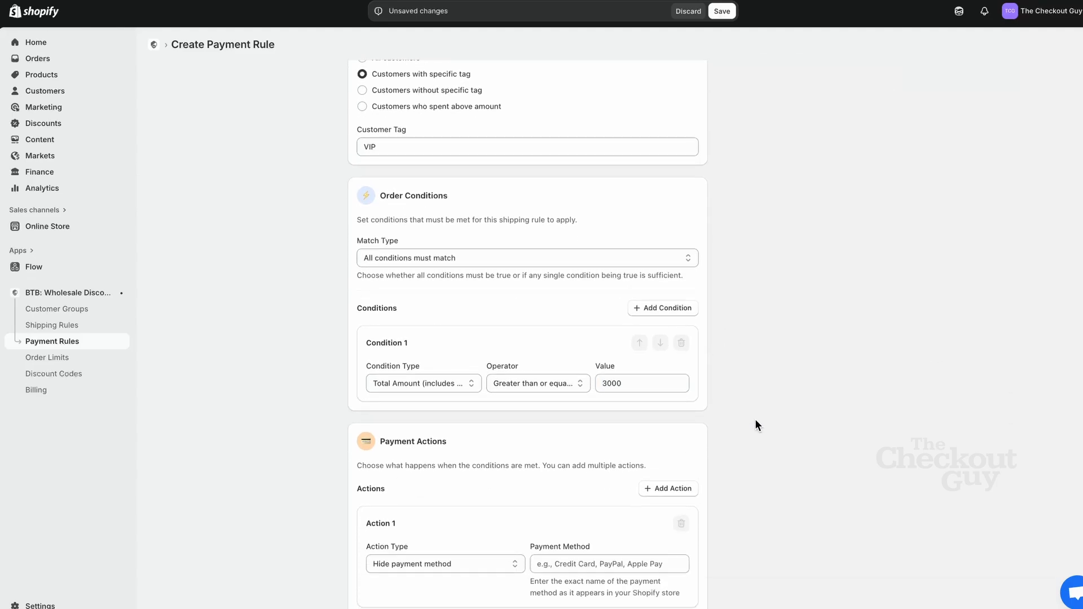
{"action": "left_click", "coordinate": [455, 558]}
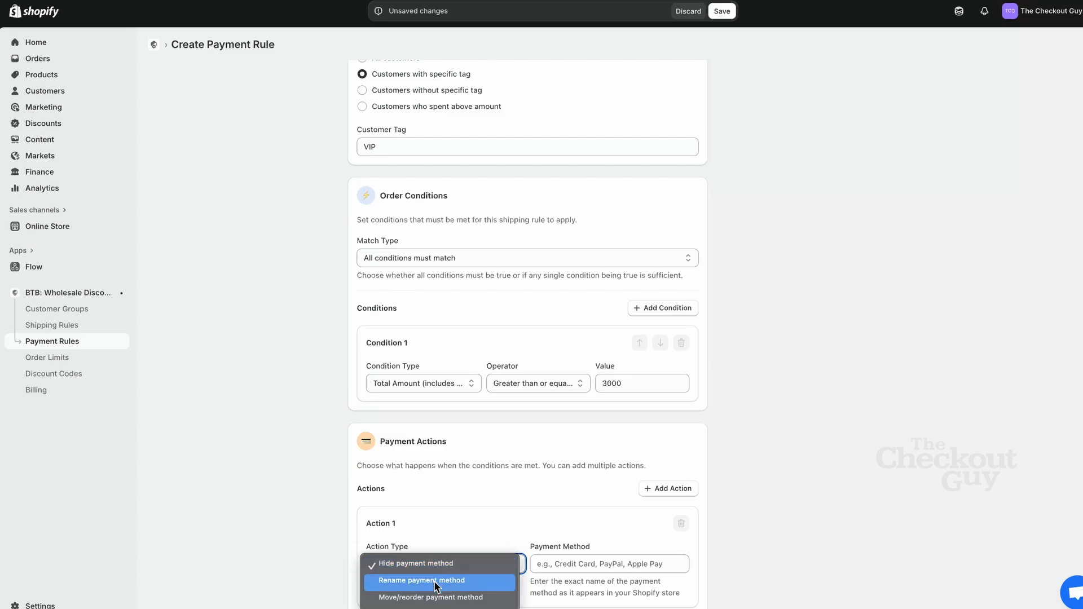
{"action": "left_click", "coordinate": [465, 554]}
{"action": "scroll", "coordinate": [506, 517], "scroll_direction": "down", "scroll_amount": 1}
{"action": "left_click", "coordinate": [585, 522]}
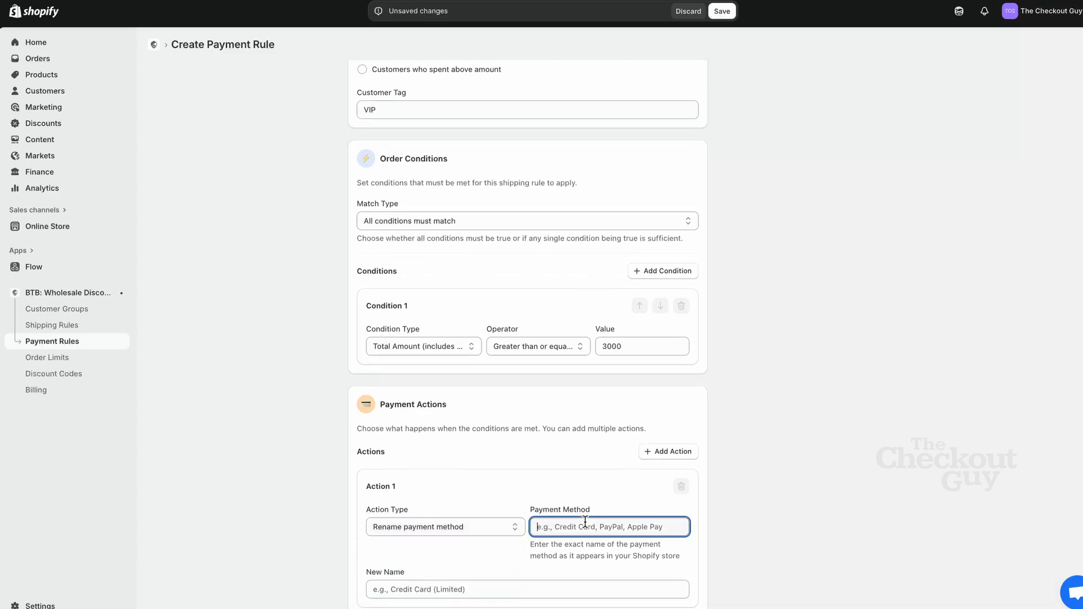
{"action": "type", "text": "Bank Deposit"}
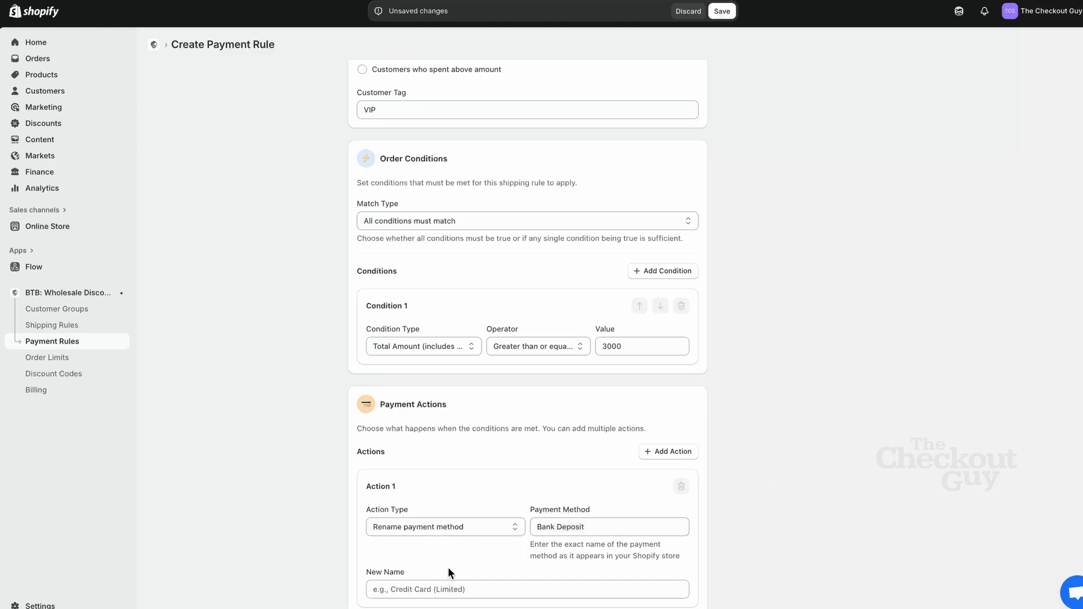
Copy "Wholesale VIP Bank Deposit" from the rule description into the payment action's new name.
{"action": "left_click", "coordinate": [420, 590]}
{"action": "scroll", "coordinate": [547, 302], "scroll_direction": "up", "scroll_amount": 4}
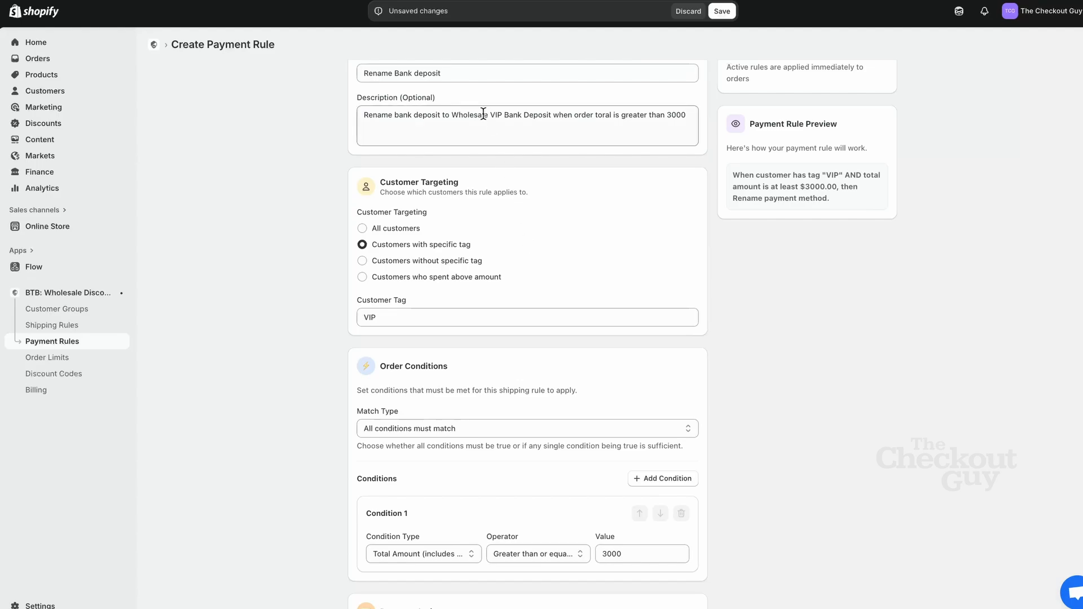
{"action": "left_click_drag", "start_coordinate": [452, 115], "coordinate": [554, 111]}
{"action": "key", "text": "ctrl+c"}
{"action": "left_click", "coordinate": [813, 343]}
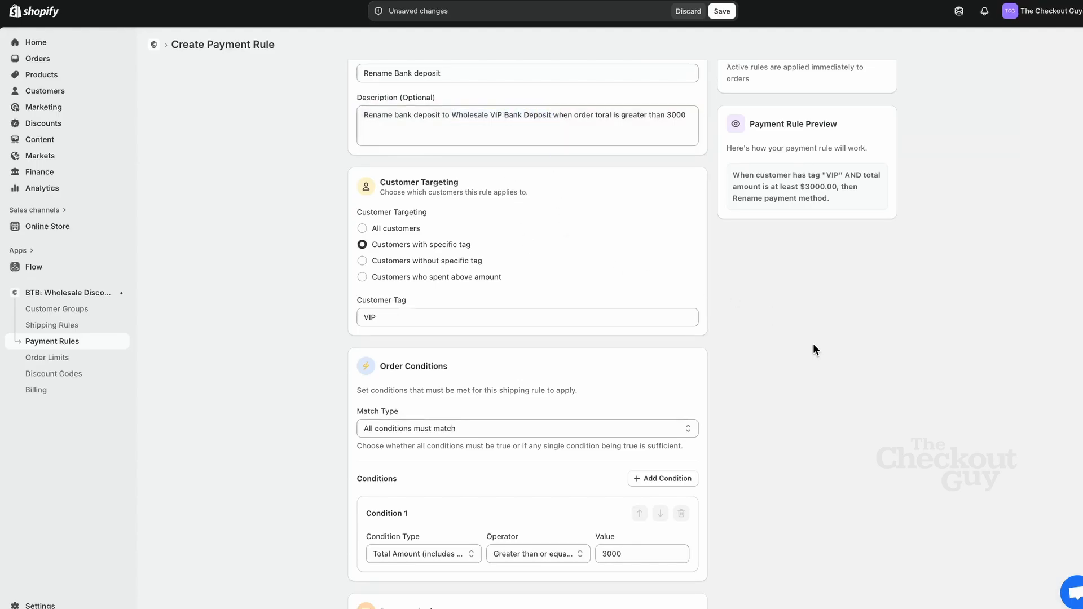
{"action": "scroll", "coordinate": [800, 351], "scroll_direction": "down", "scroll_amount": 4}
{"action": "left_click", "coordinate": [443, 592]}
{"action": "key", "text": "ctrl+v"}
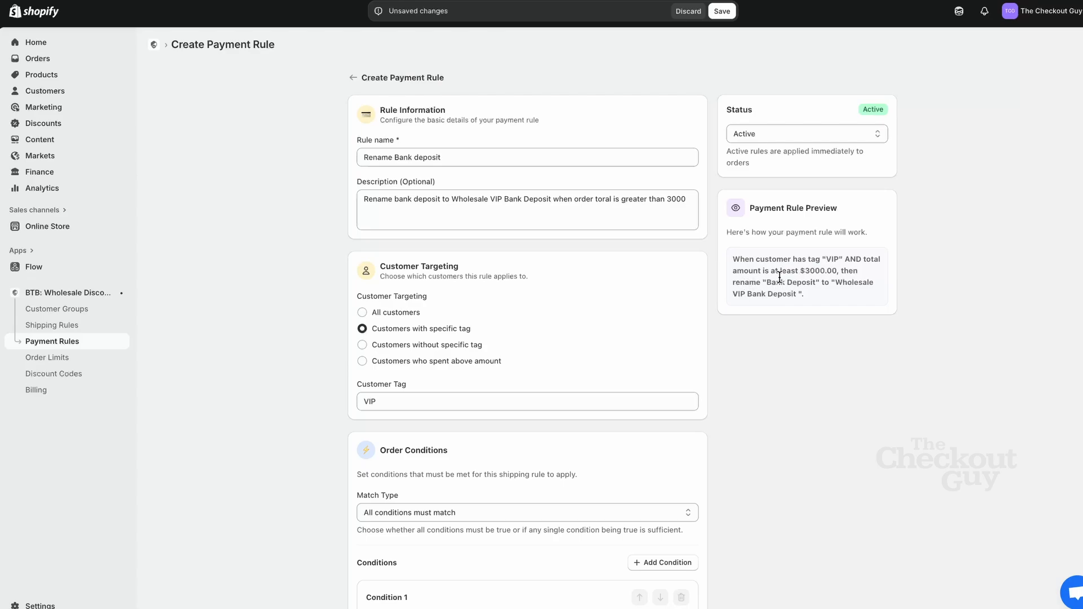
Check the old and new payment method names in the rule preview and save the payment rule.
{"action": "left_click_drag", "start_coordinate": [771, 281], "coordinate": [830, 282]}
{"action": "double_click", "coordinate": [789, 295]}
{"action": "left_click", "coordinate": [789, 295]}
{"action": "left_click", "coordinate": [788, 292]}
{"action": "left_click", "coordinate": [717, 12]}
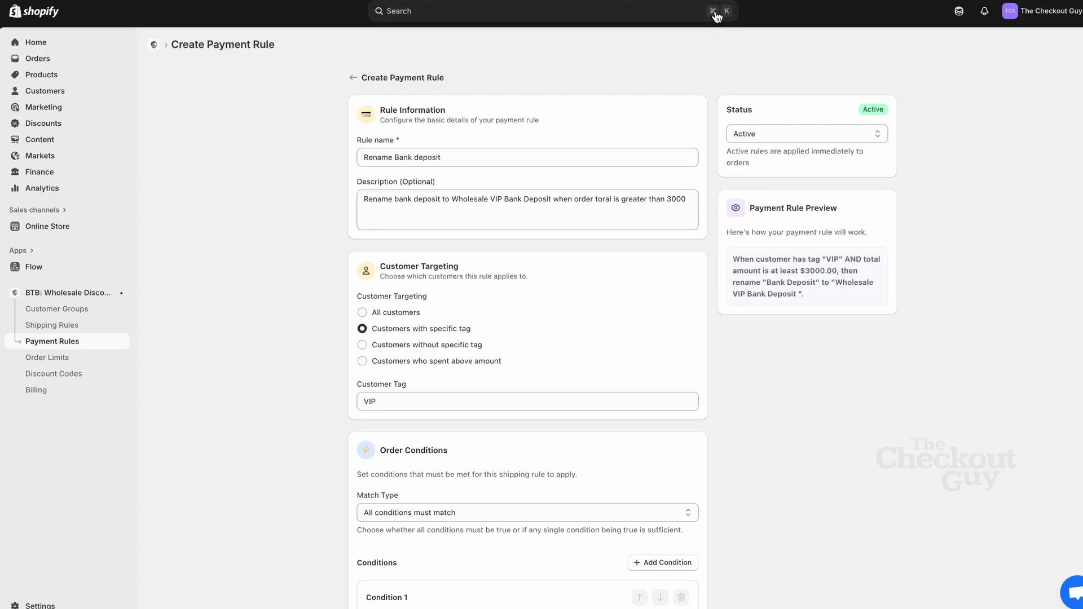